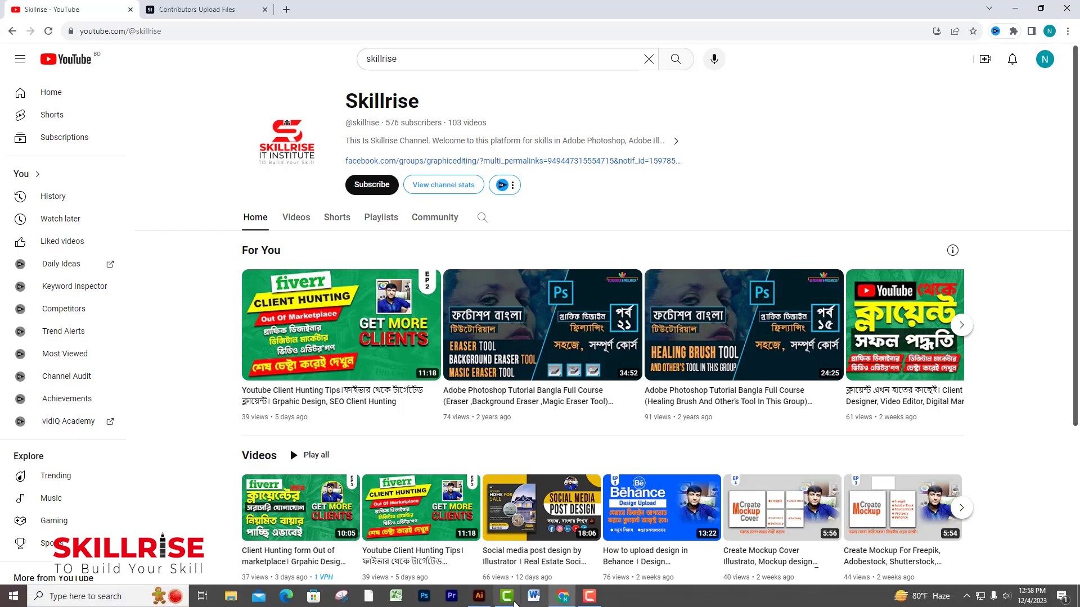
Switch from the Skillrise YouTube tutorial to the Adobe Stock Contributor dashboard
click(479, 596)
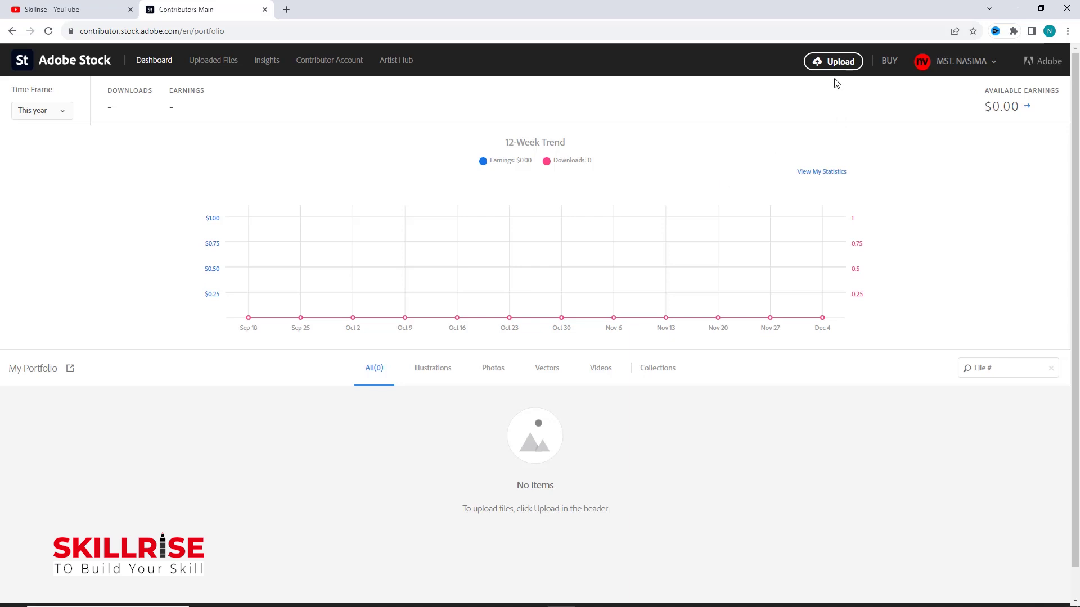
Open Adobe Stock's upload page and expand the VECTORS (AI, EPS, SVG) file requirements
click(836, 63)
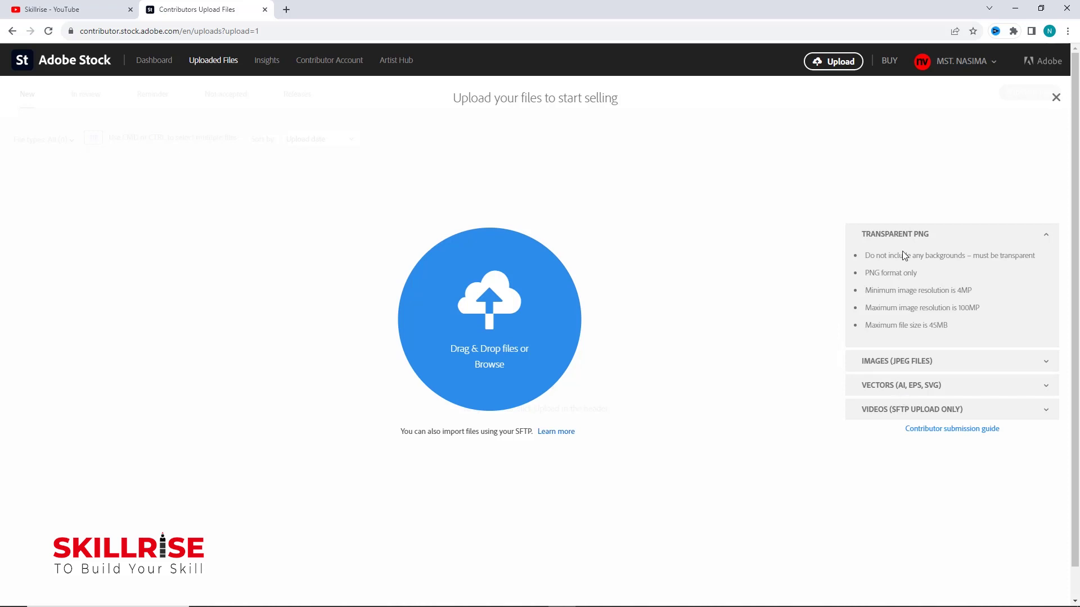
click(886, 388)
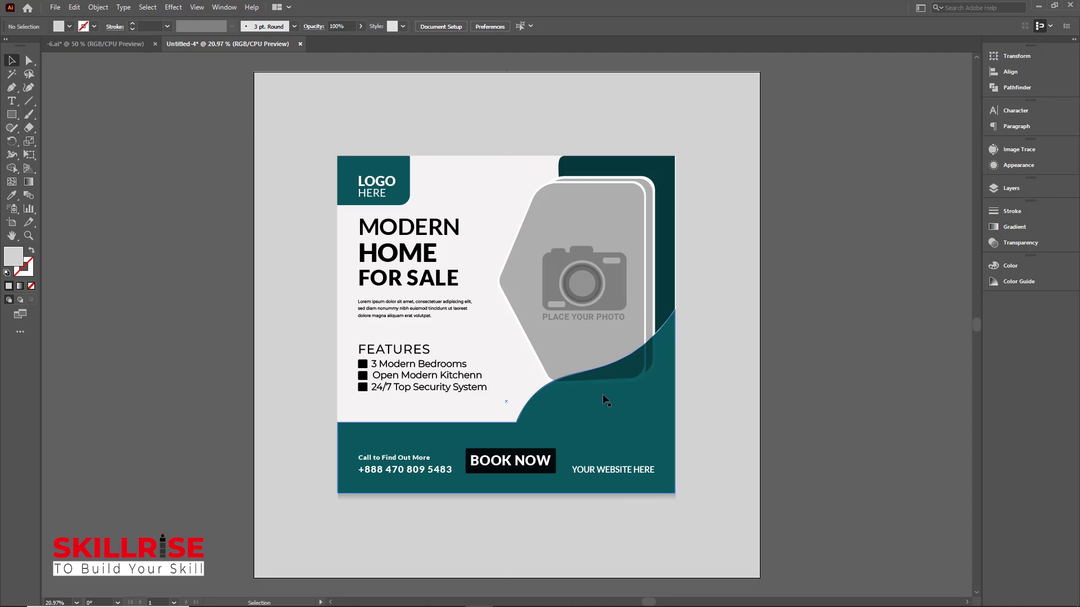
Select and then deselect the whole flyer design group, leaving it unchanged for saving
key(a)
key(v)
click(601, 396)
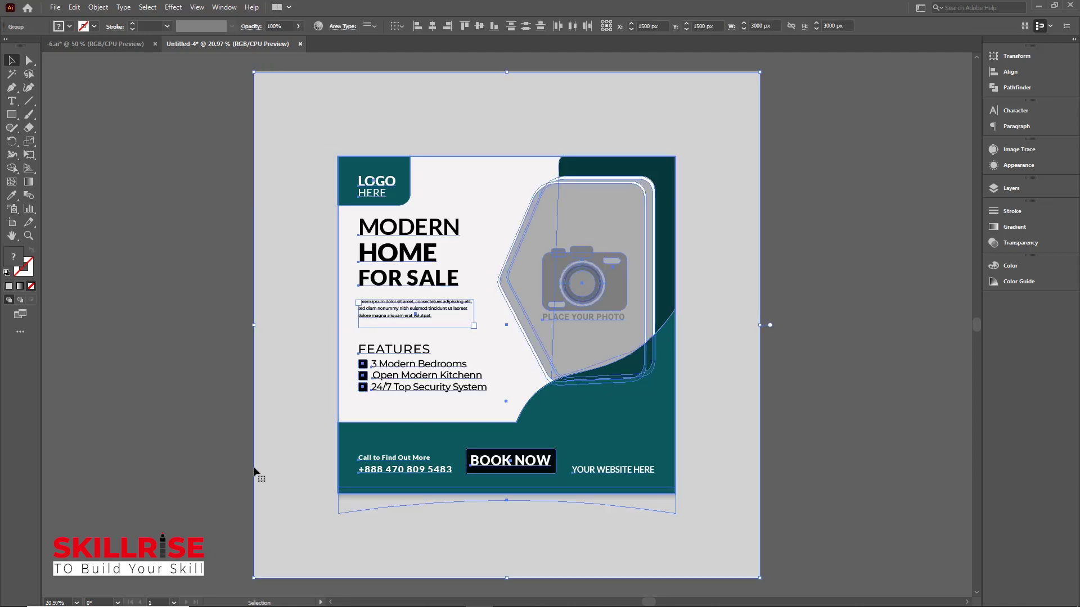
click(855, 268)
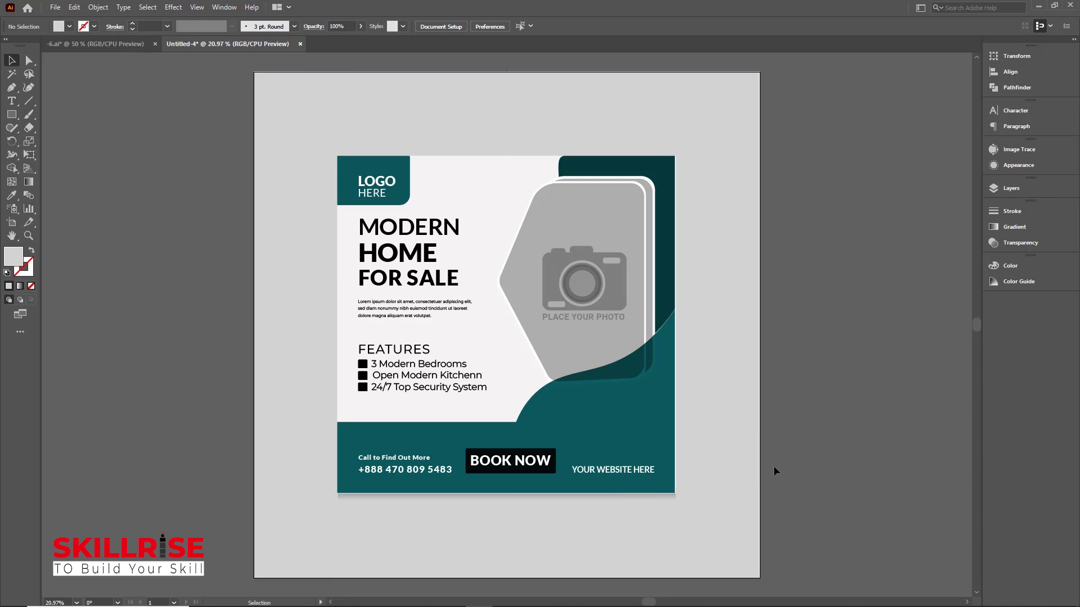
click(55, 7)
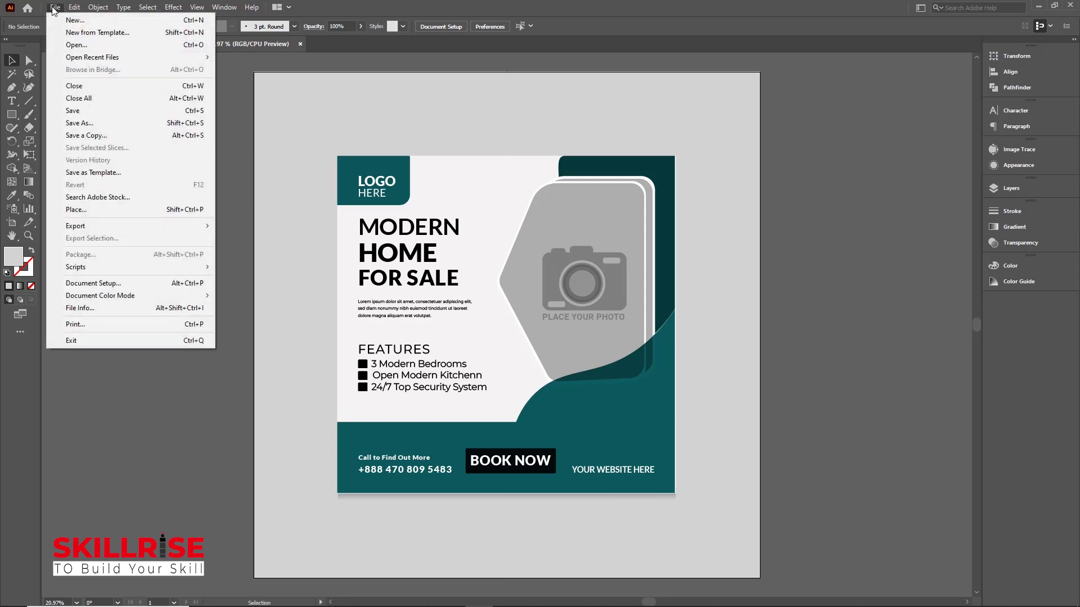
Save the flyer as an Illustrator EPS file named 010102
click(83, 124)
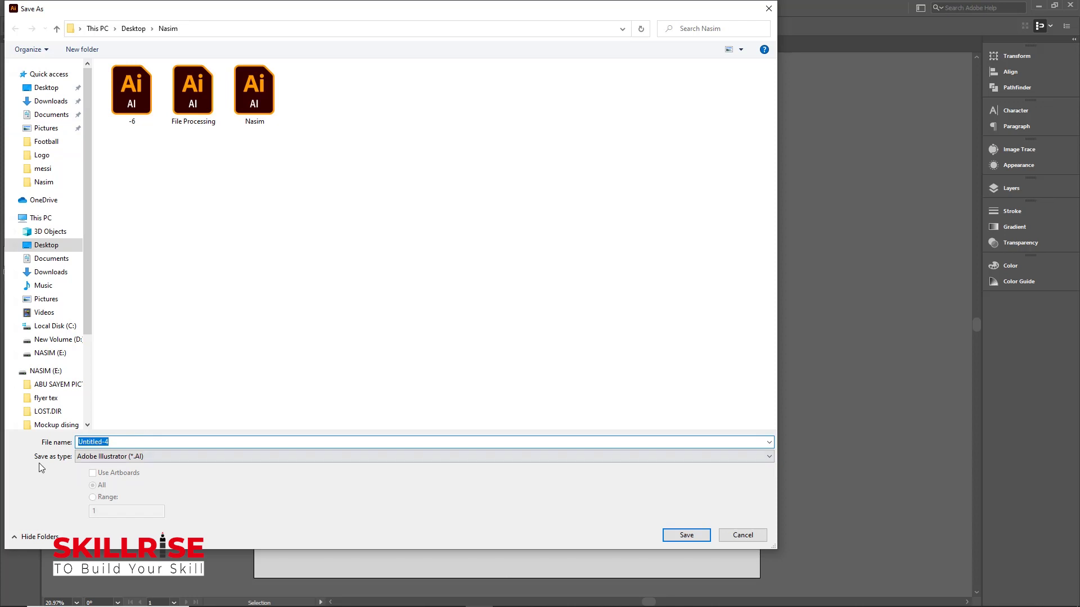
click(113, 457)
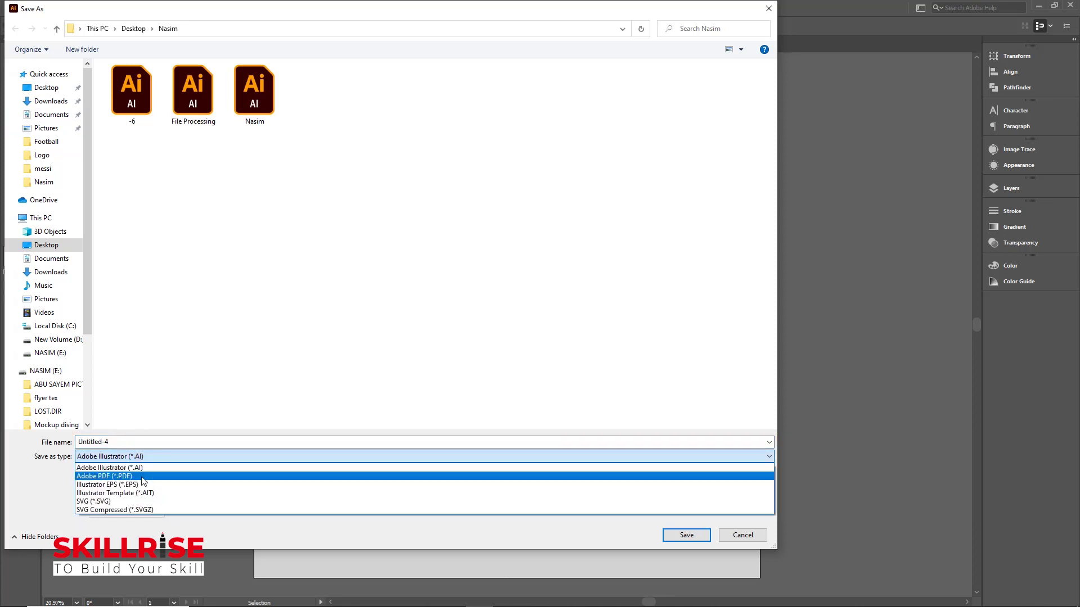
click(136, 485)
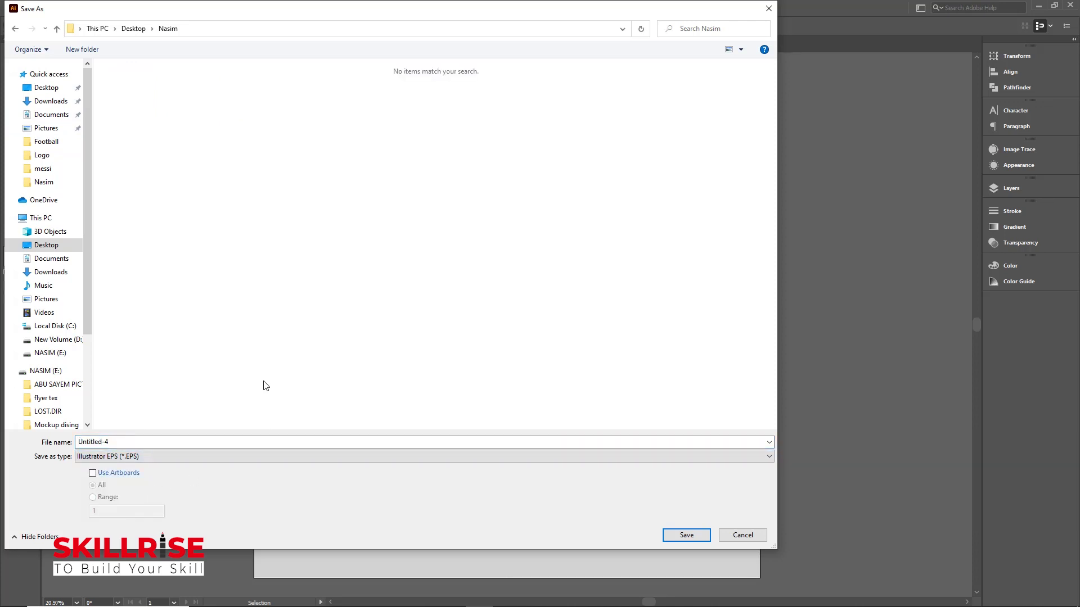
double_click(127, 441)
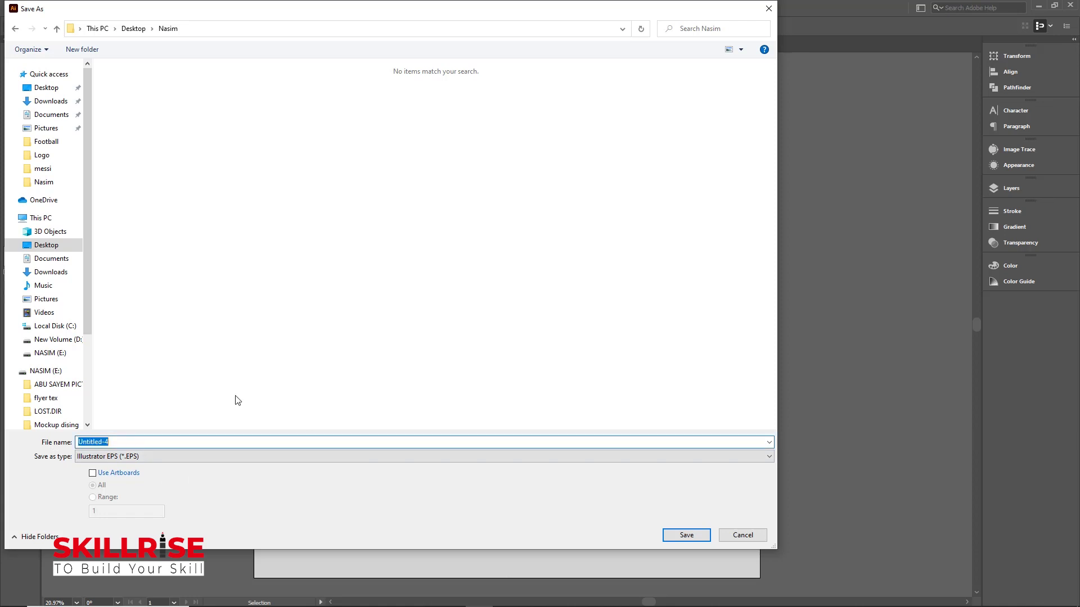
text(0101)
text(02)
double_click(108, 441)
click(672, 537)
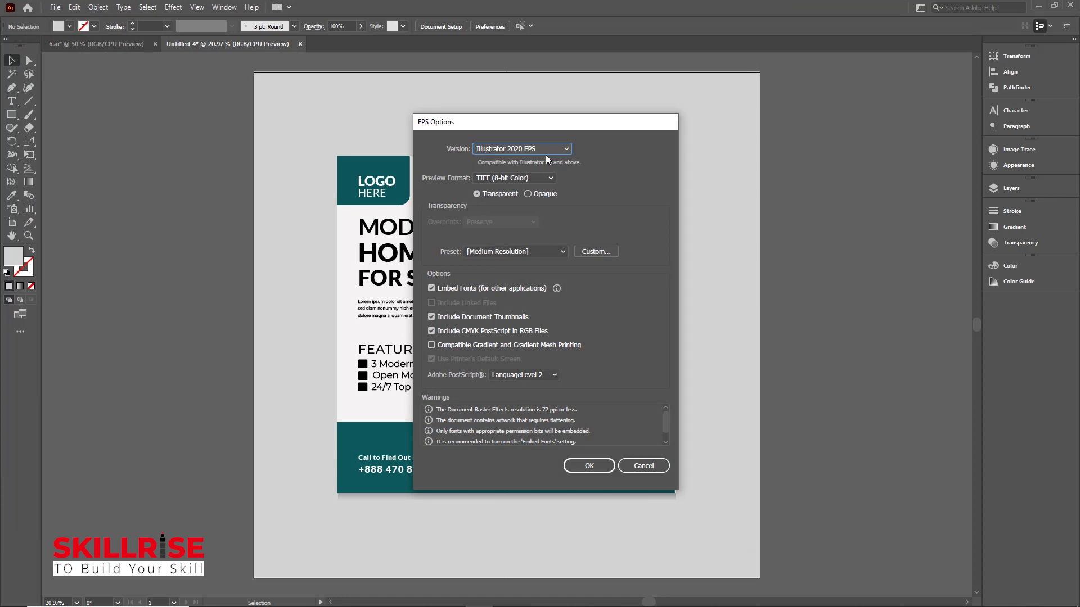
Choose the Illustrator CC EPS version, accept the legacy-format warning, and minimize Illustrator
click(566, 150)
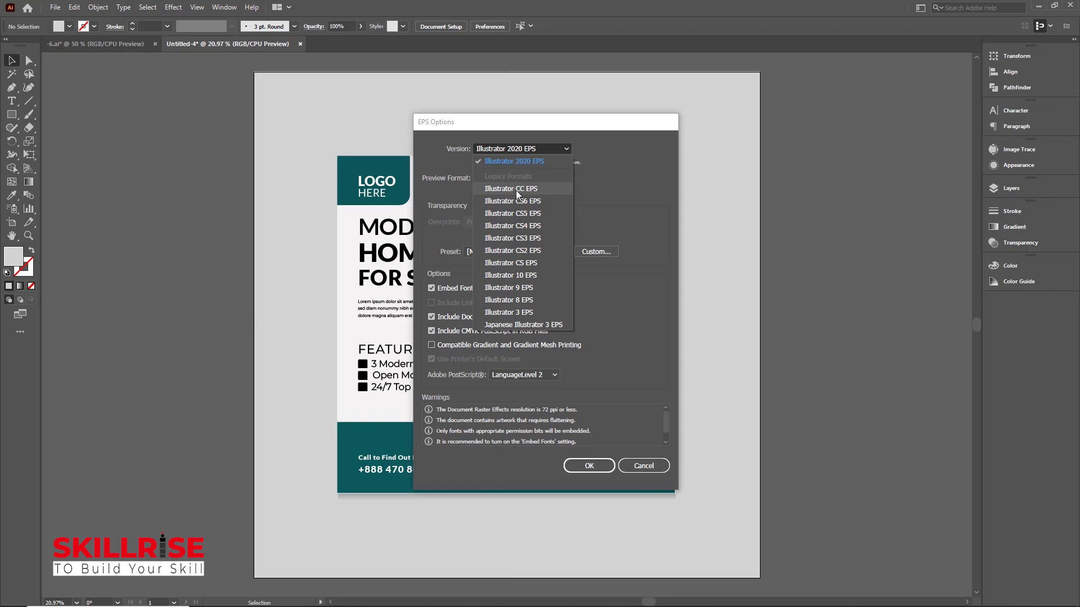
click(516, 189)
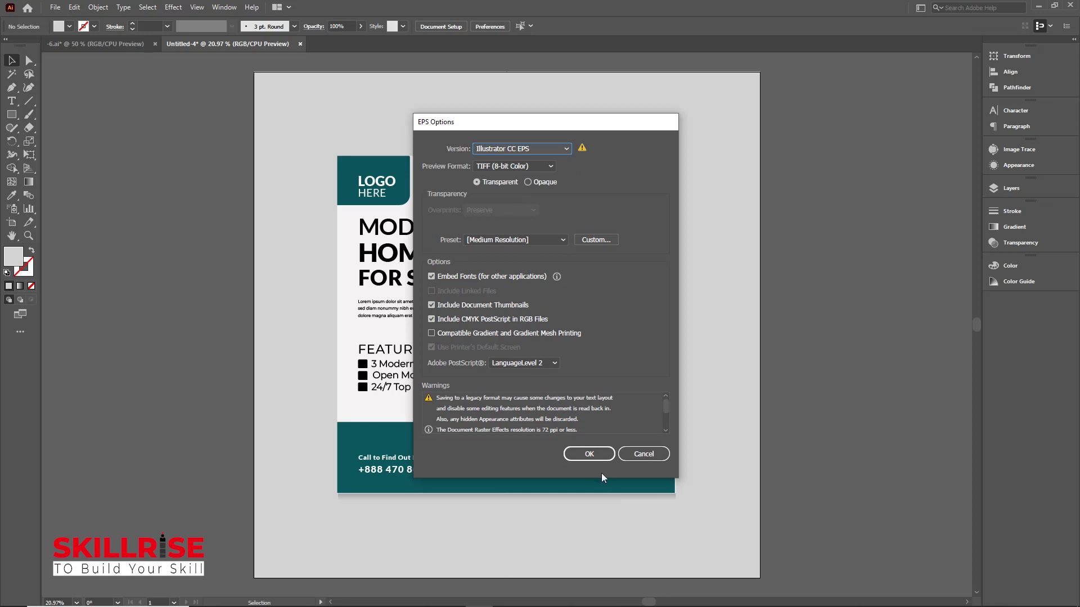
click(595, 453)
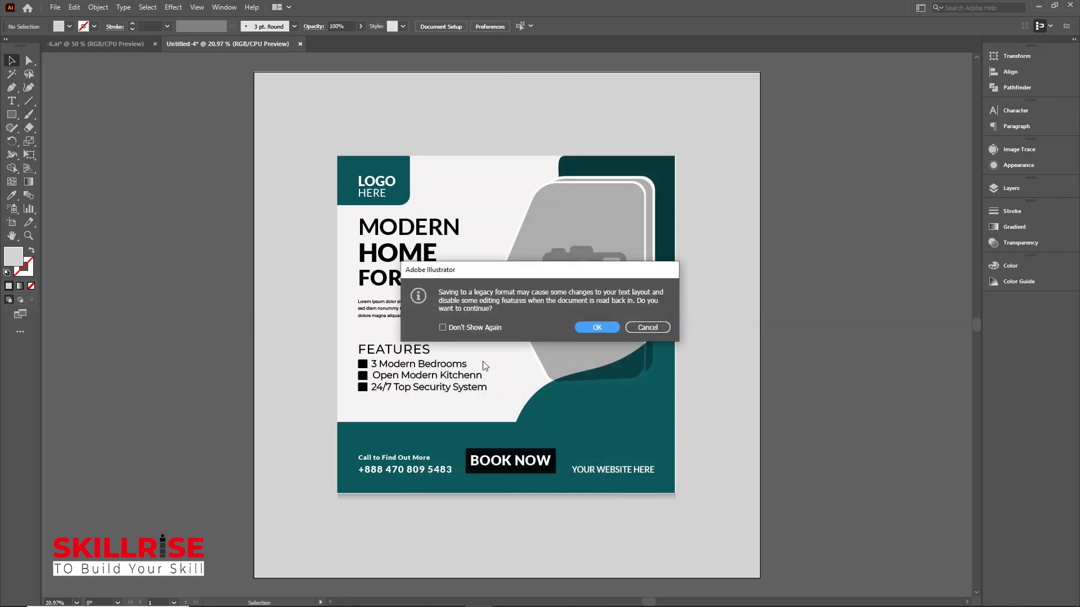
click(450, 326)
click(596, 328)
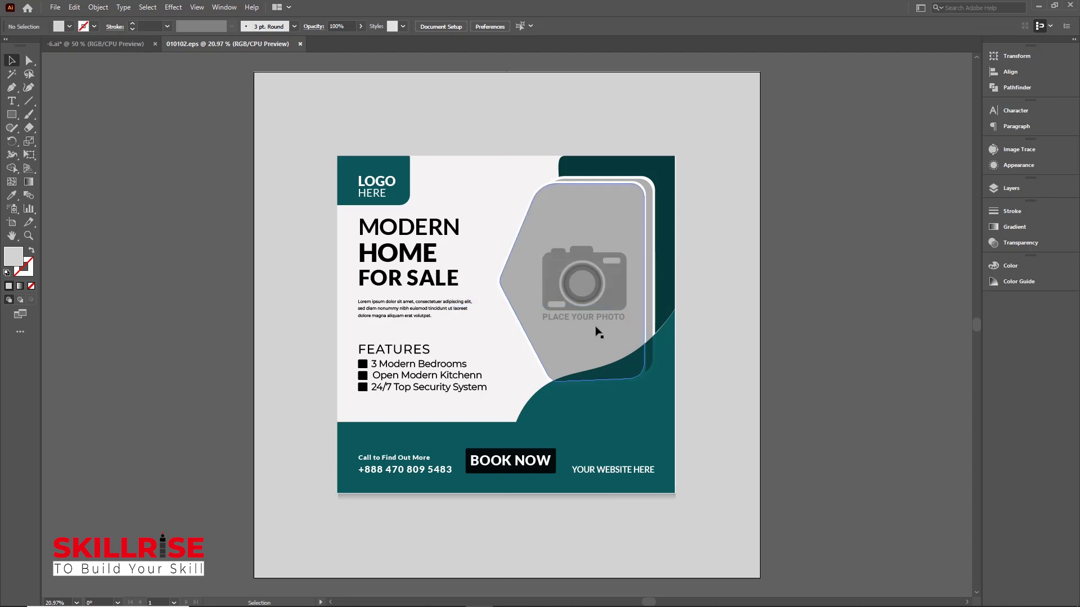
click(1039, 6)
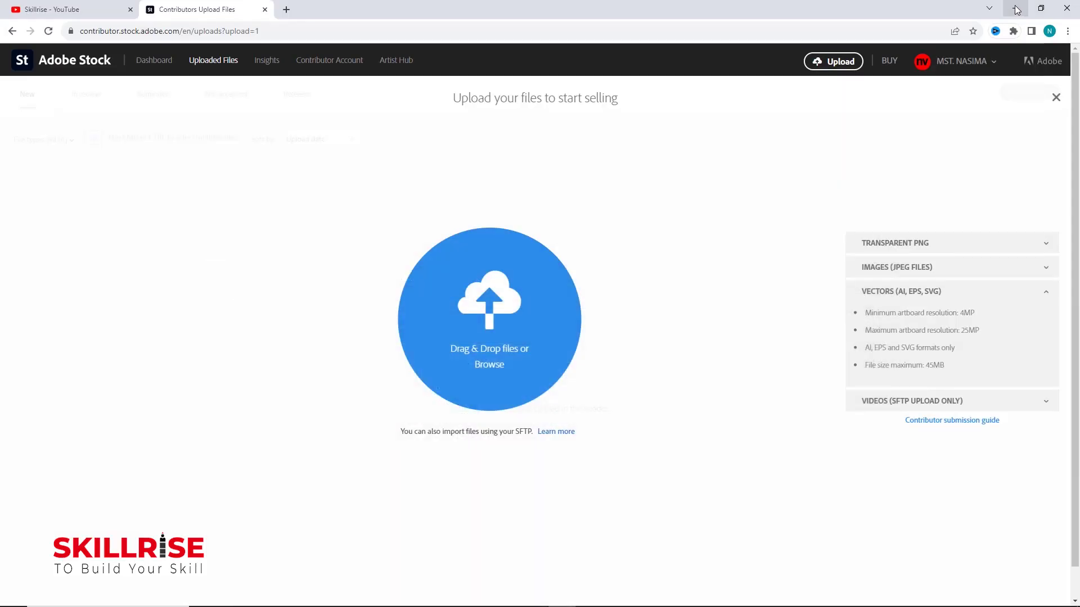
Minimize the browser to bring the 010102.eps flyer back on screen
click(1016, 10)
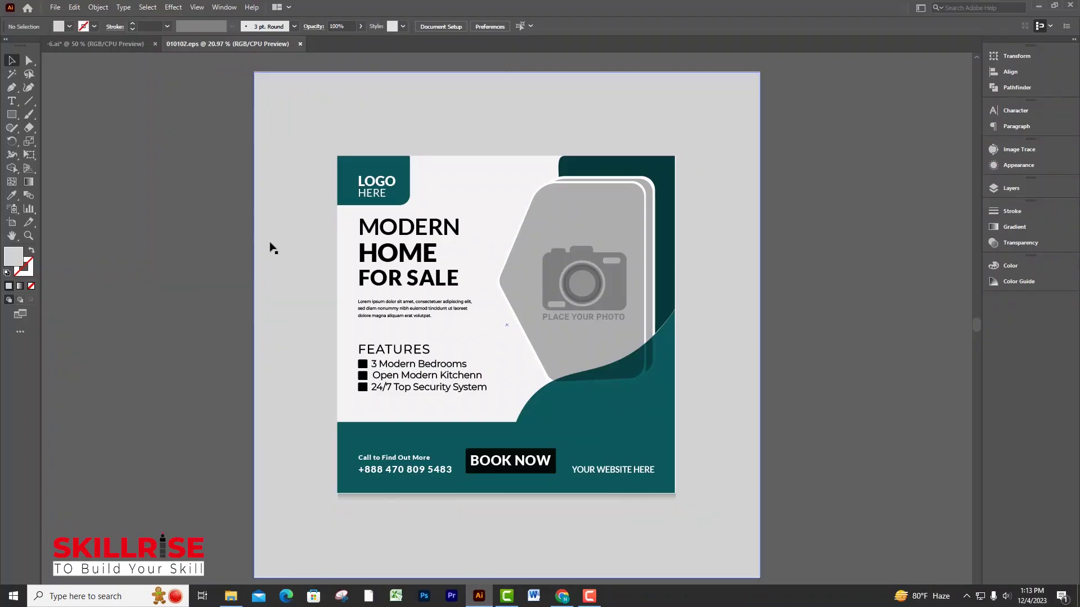
click(56, 8)
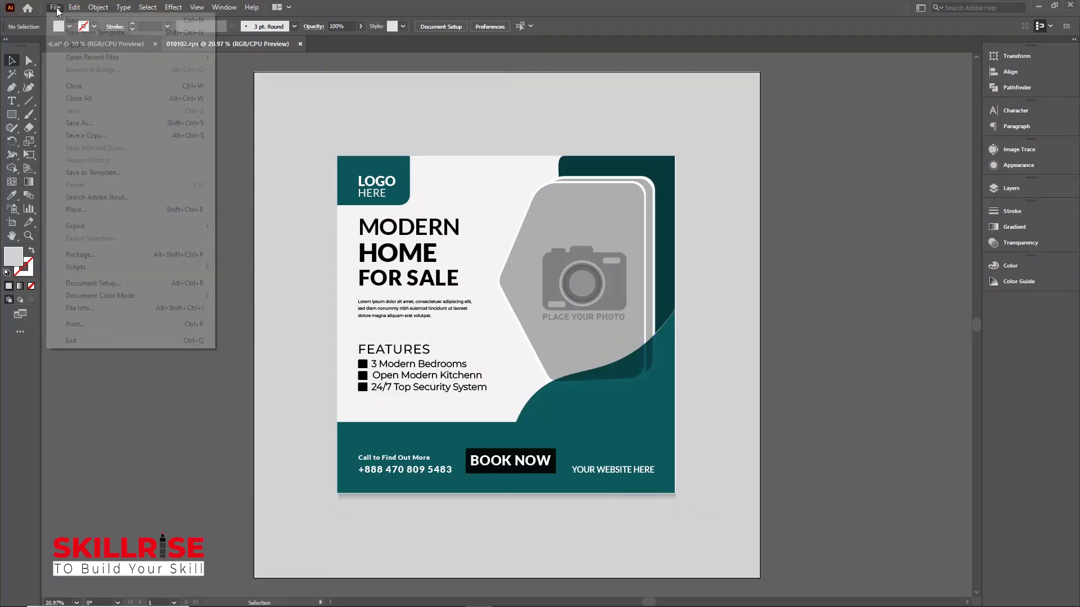
mouse_move(76, 226)
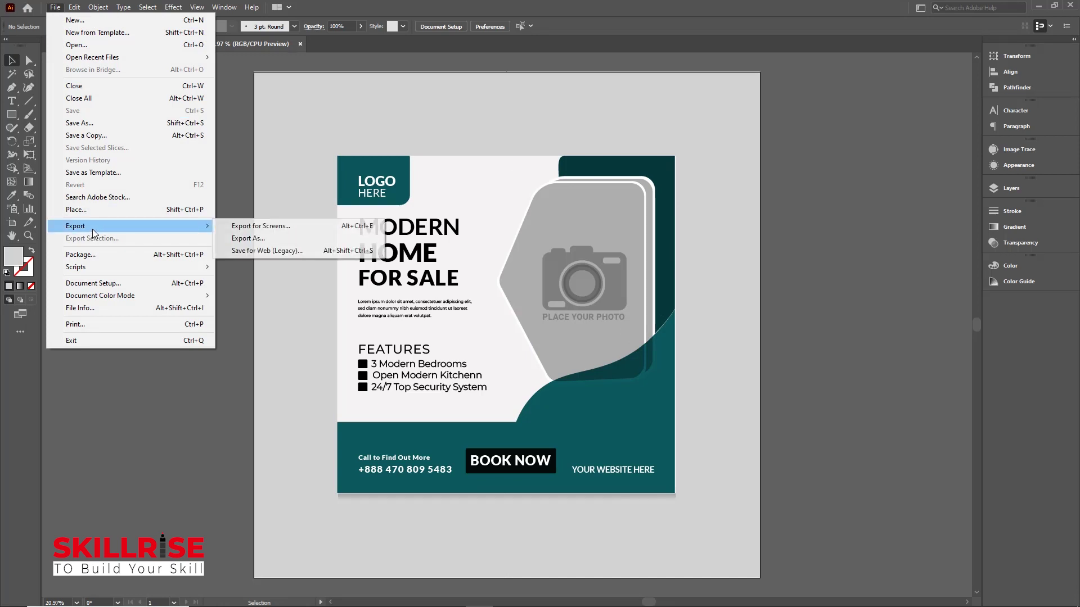
click(272, 252)
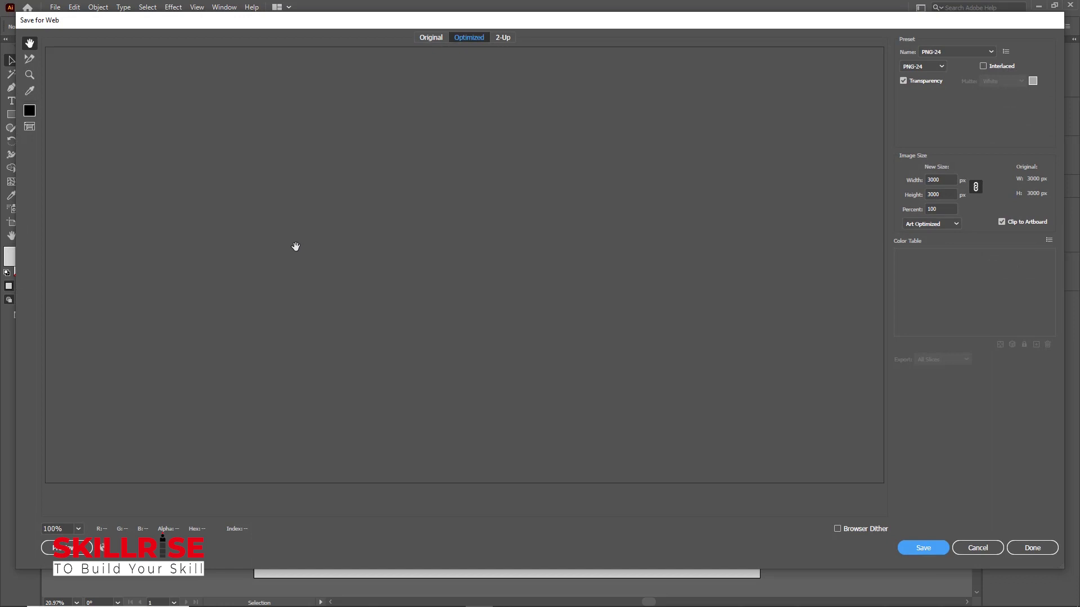
key(Escape)
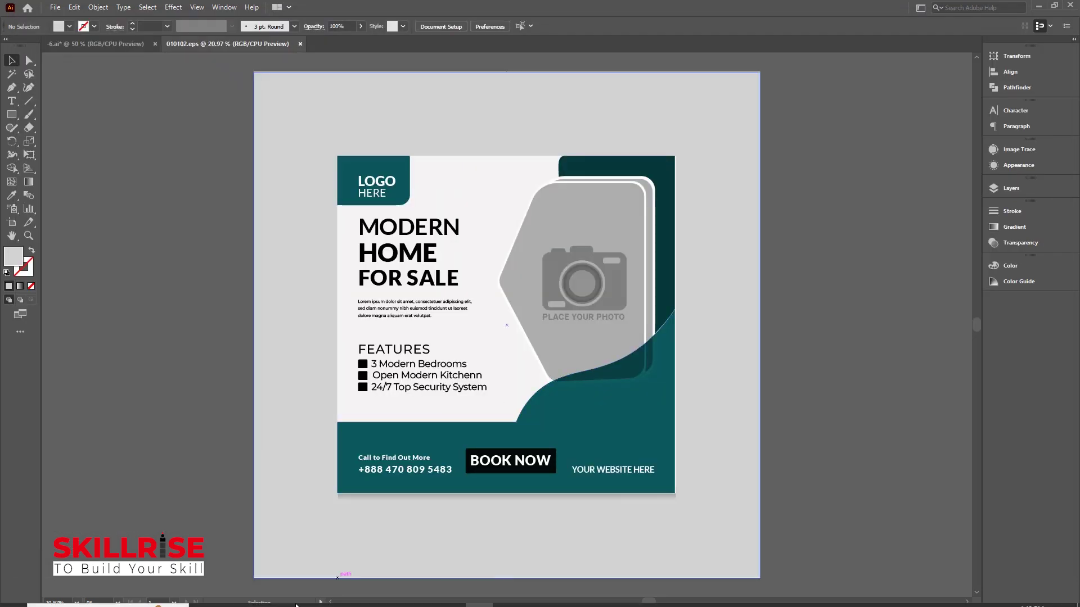
click(231, 596)
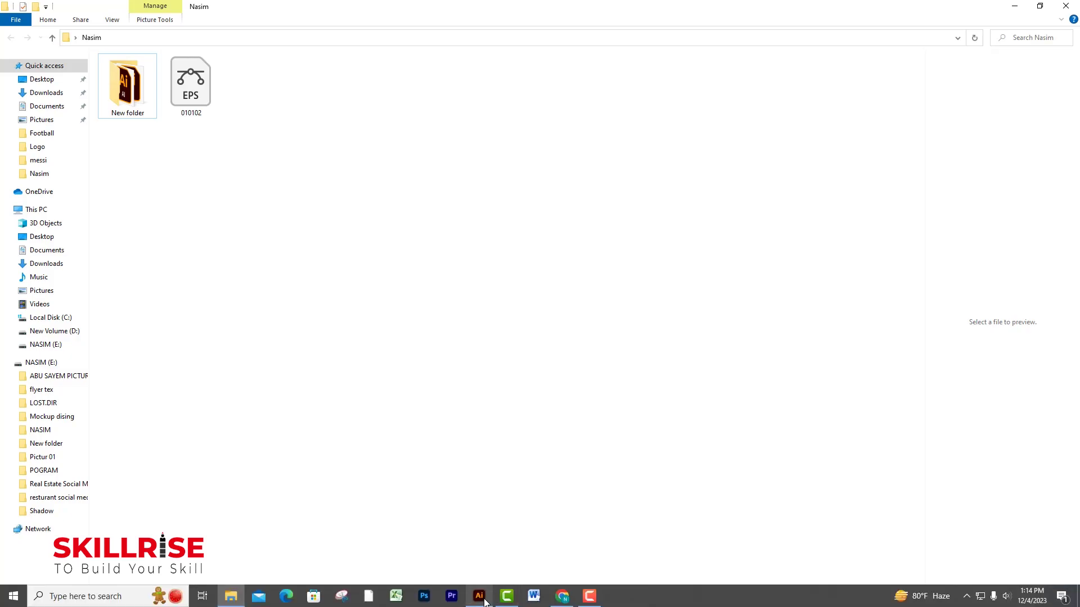
click(479, 595)
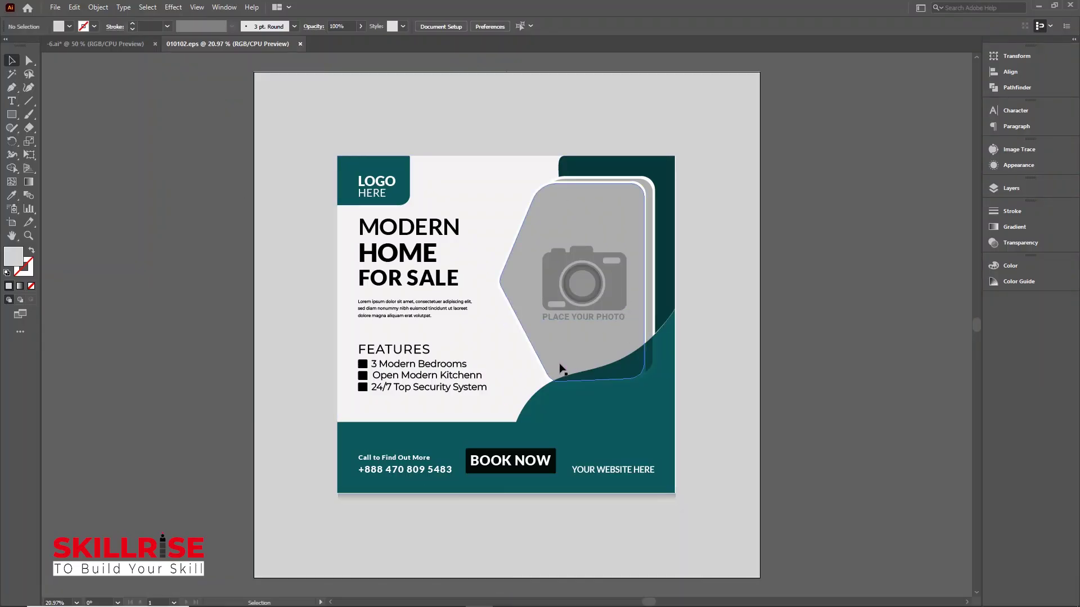
Export the flyer via Save for Web as a JPEG High image named 010102 in Nasim
click(55, 7)
mouse_move(76, 226)
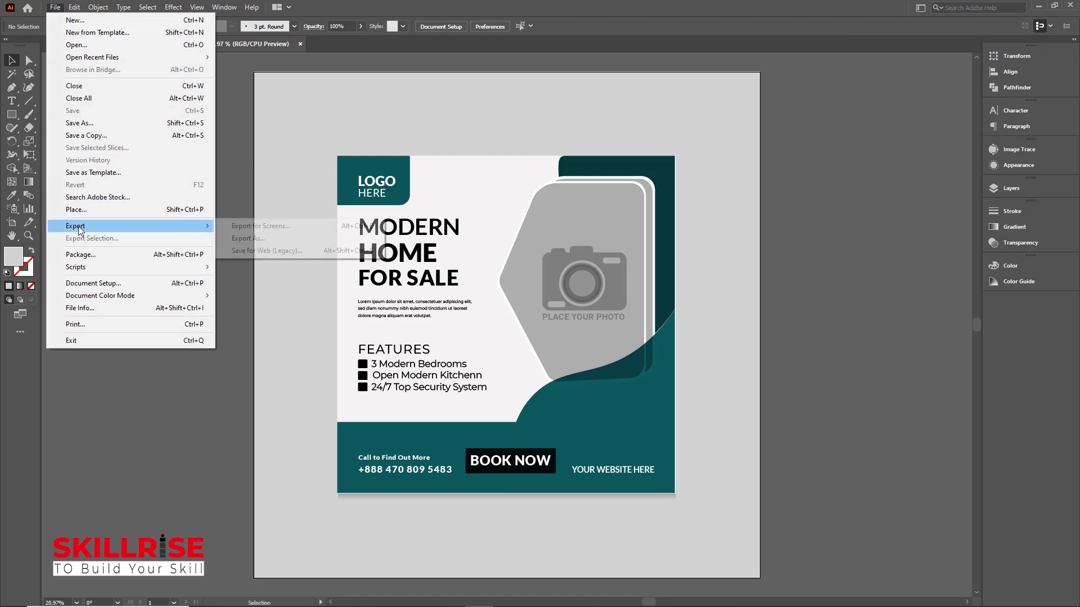
click(288, 251)
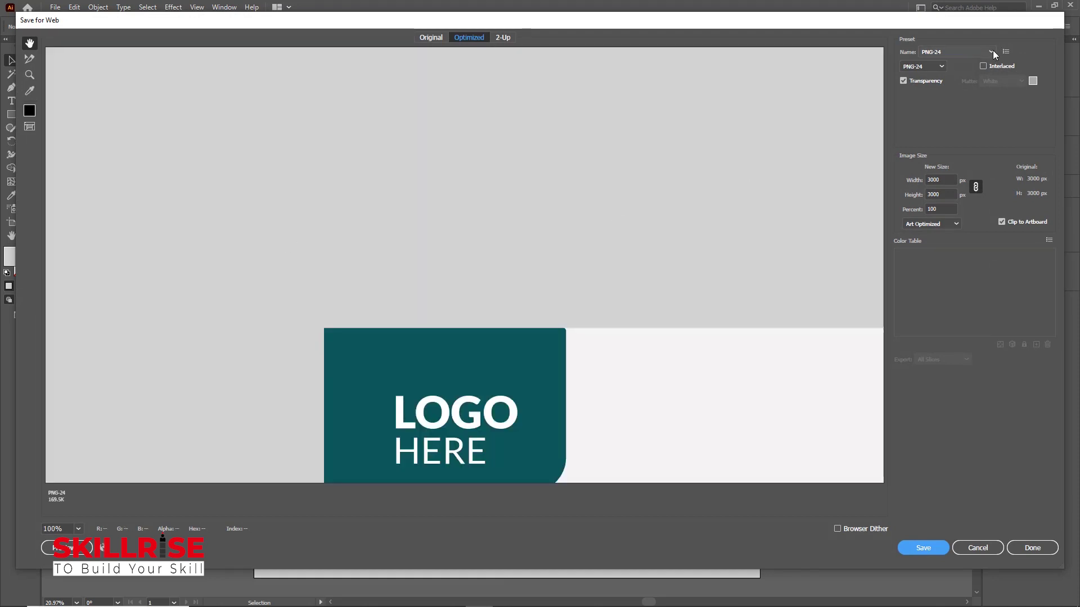
click(993, 49)
click(945, 150)
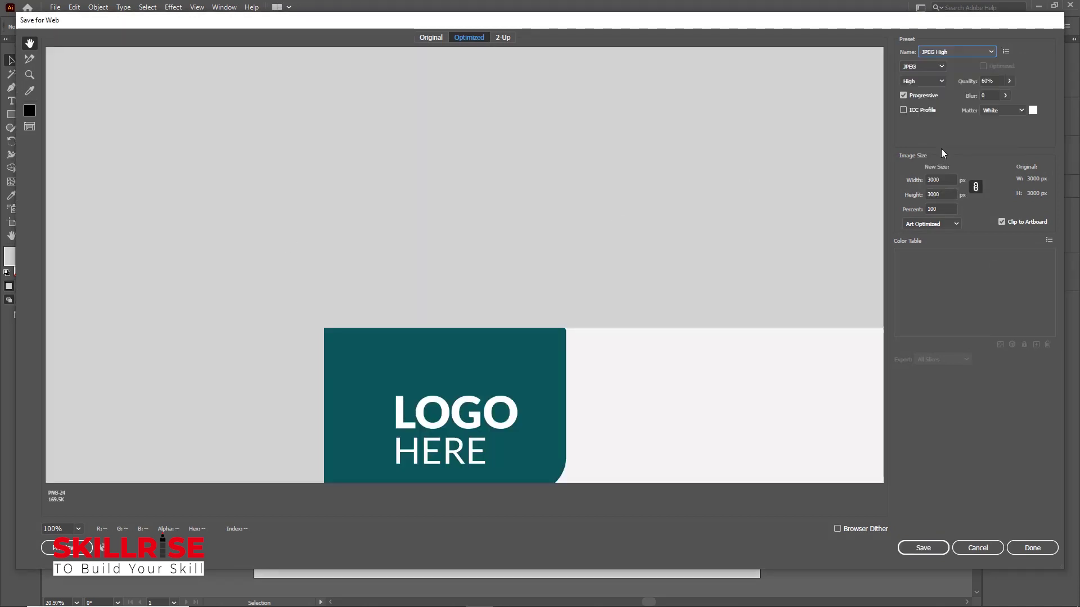
click(922, 547)
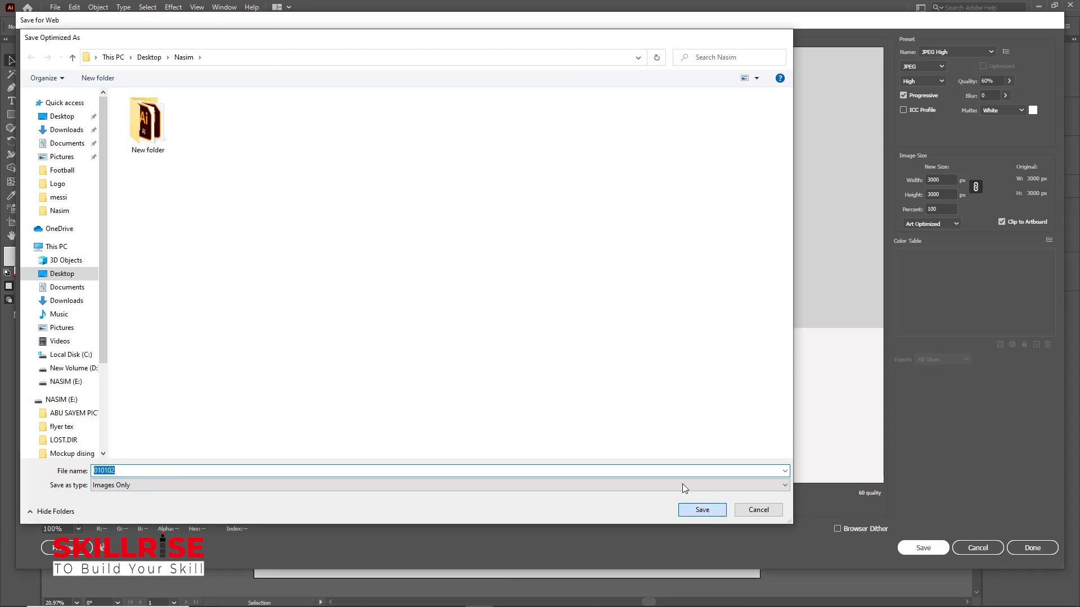
click(702, 510)
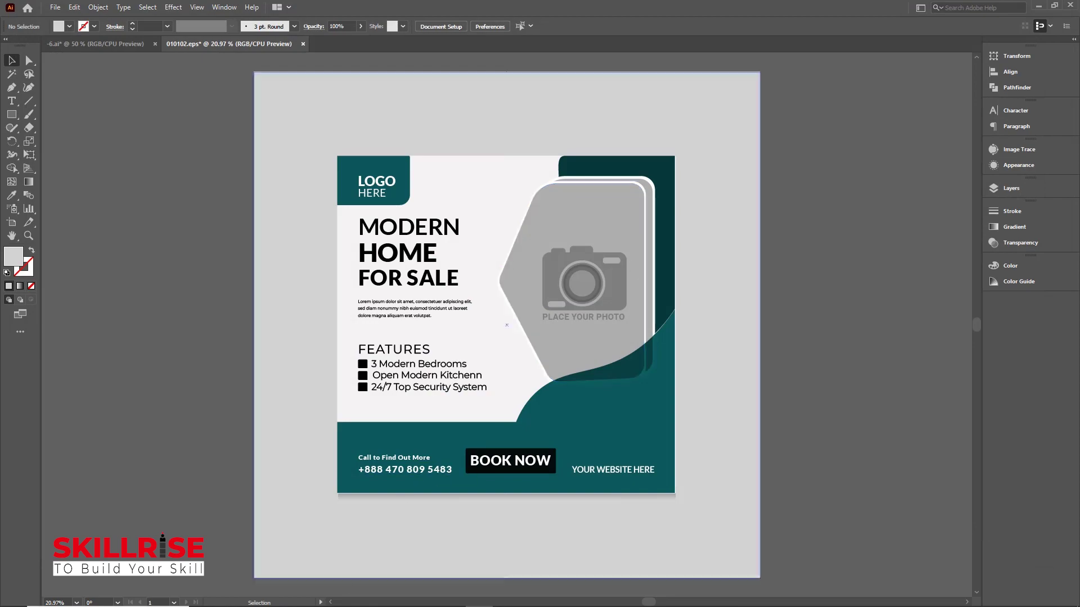
Select the 010102 EPS and JPEG files in Nasim and zip them into one compressed folder
click(216, 597)
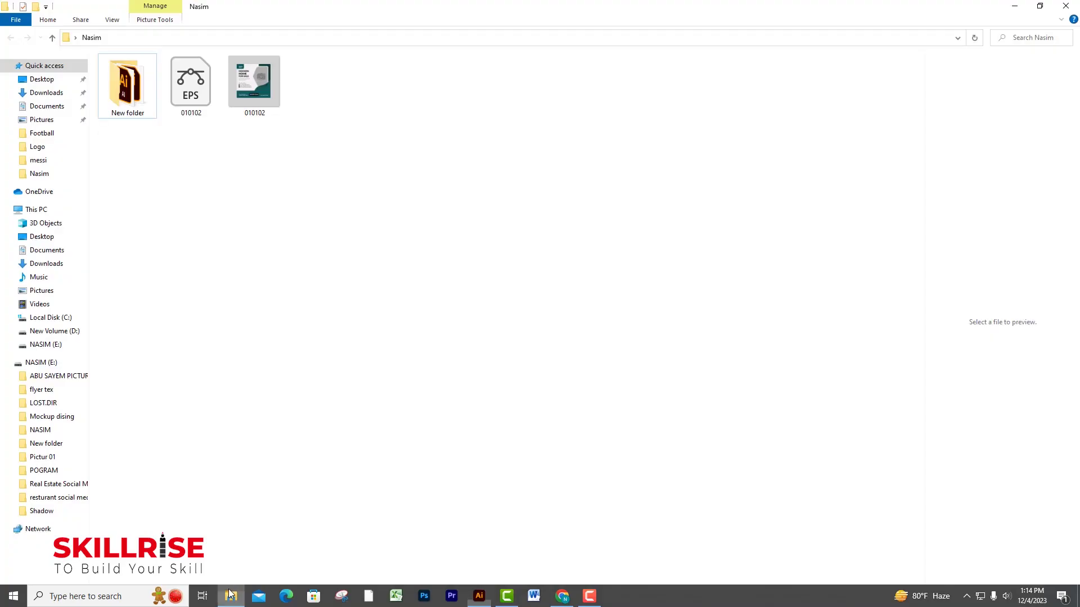
click(193, 100)
click(243, 100)
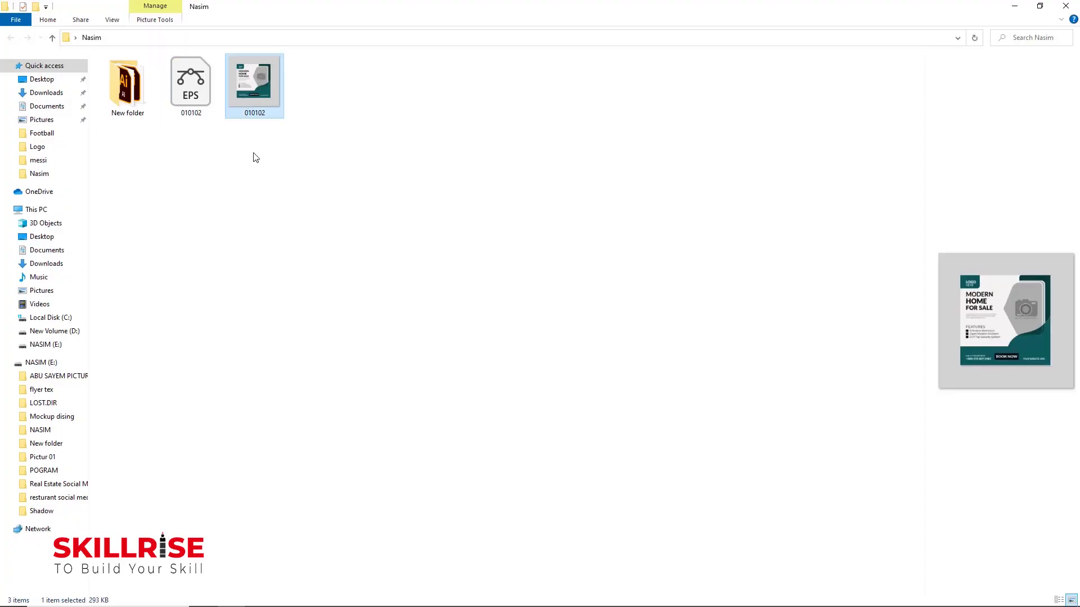
mouse_move(282, 143)
mouse_down()
mouse_move(246, 131)
mouse_move(209, 92)
mouse_up()
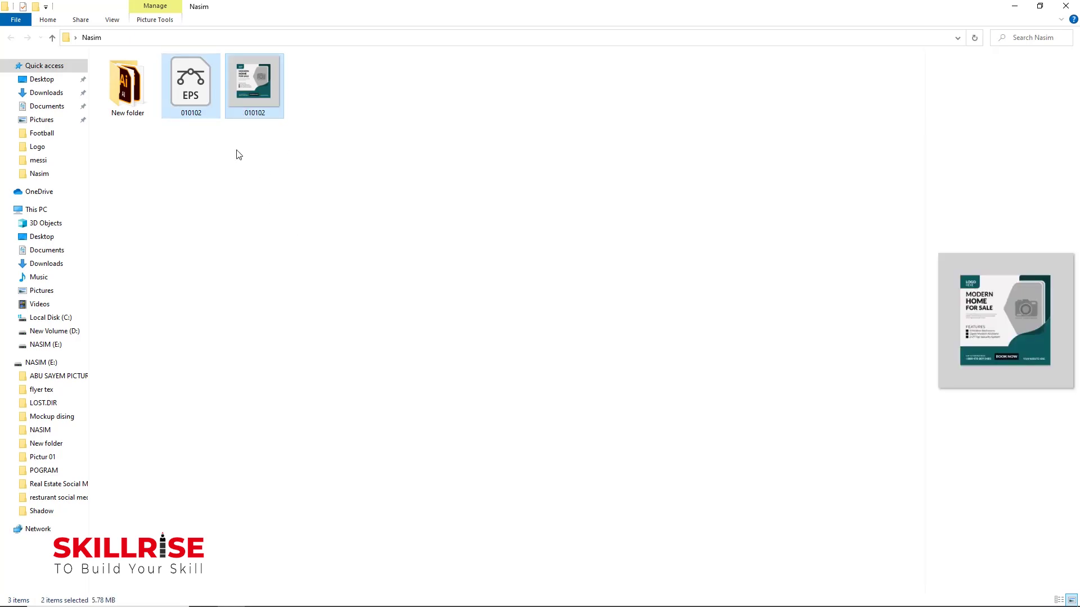
right_click(201, 94)
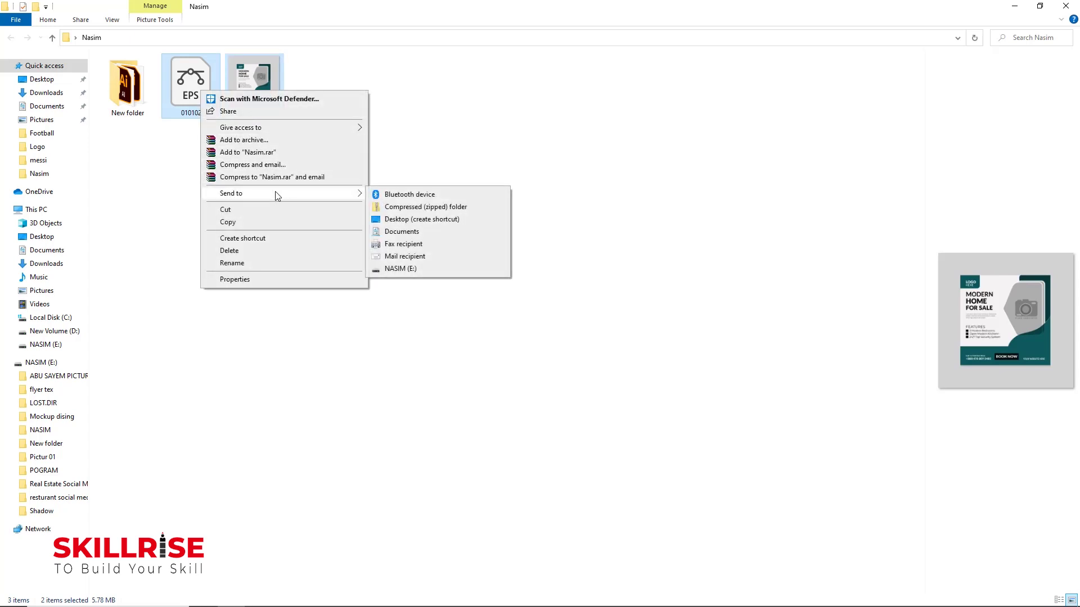
mouse_move(253, 194)
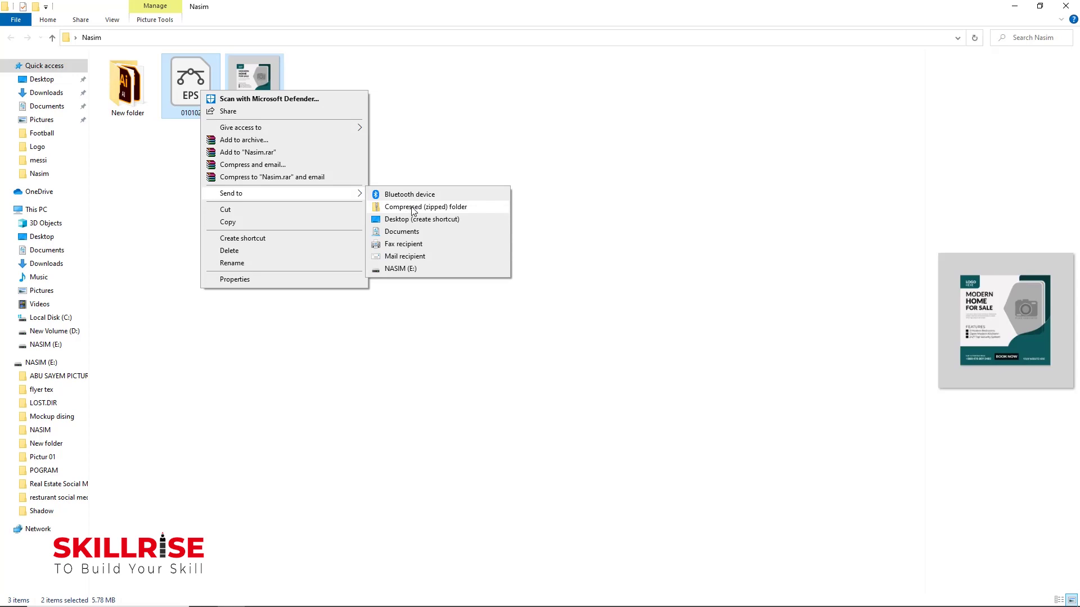
click(414, 207)
click(415, 142)
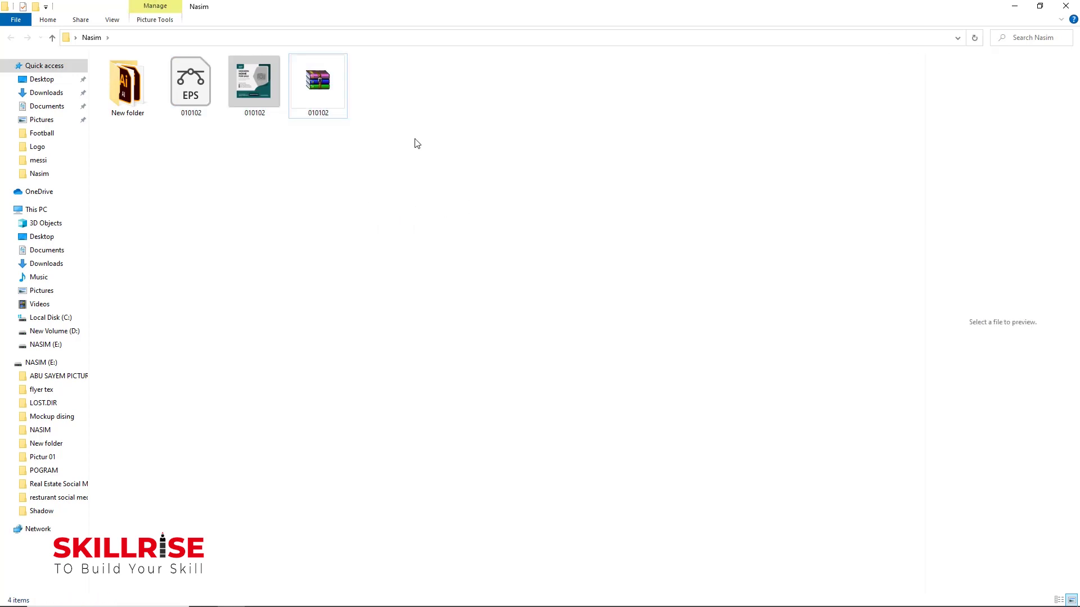